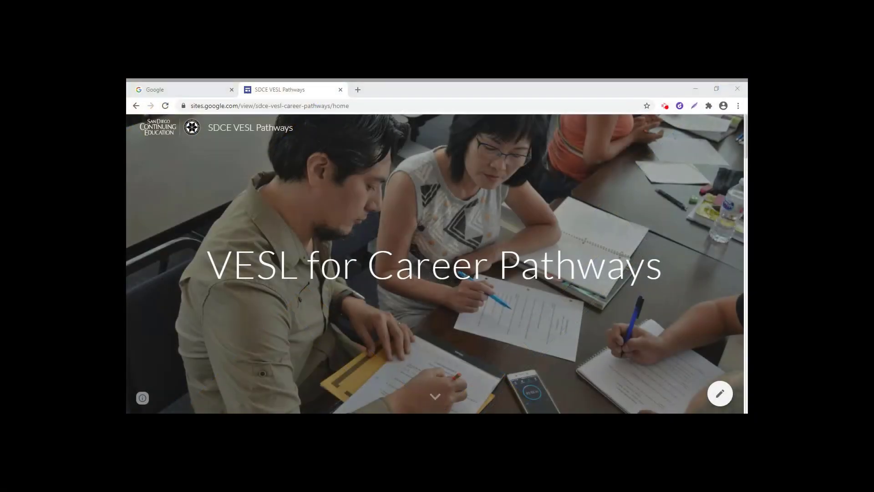
scroll(437, 267, down, 3)
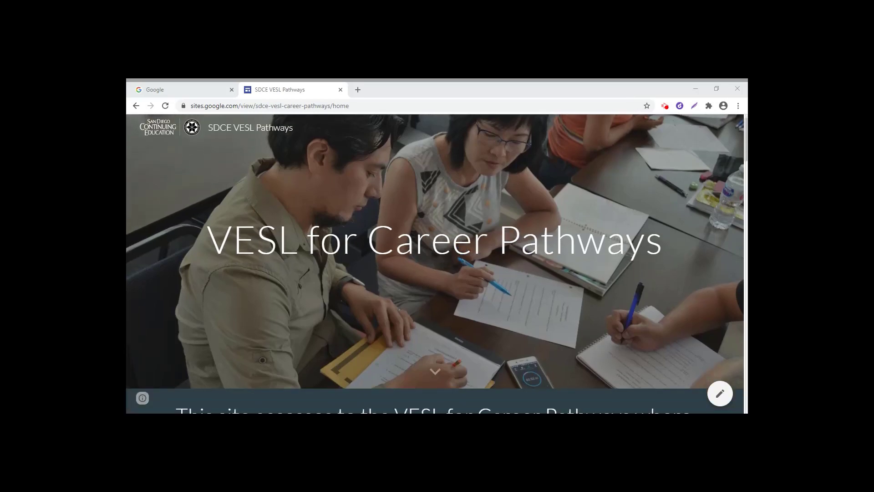
scroll(437, 266, down, 3)
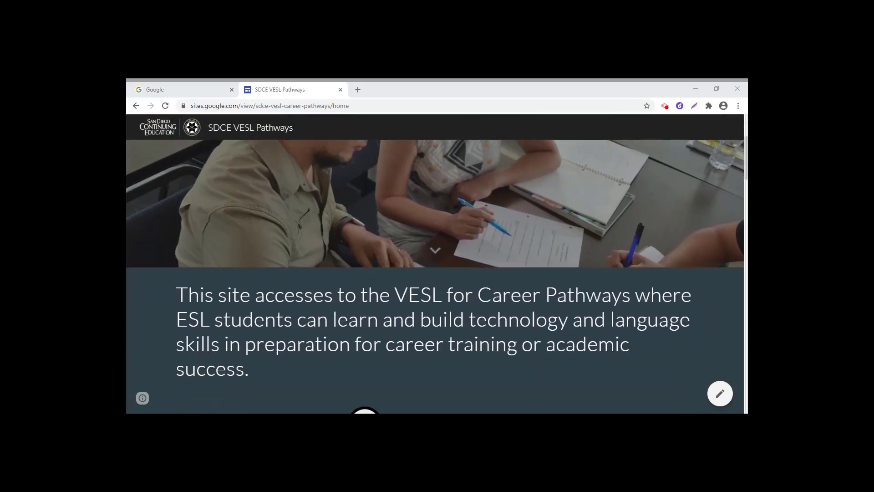
scroll(437, 273, down, 2)
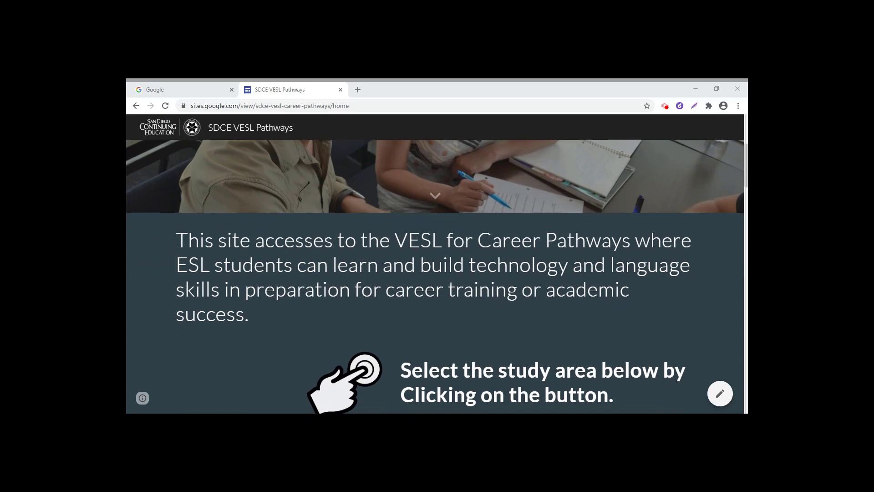
scroll(437, 273, down, 2)
scroll(438, 274, down, 2)
scroll(437, 273, down, 2)
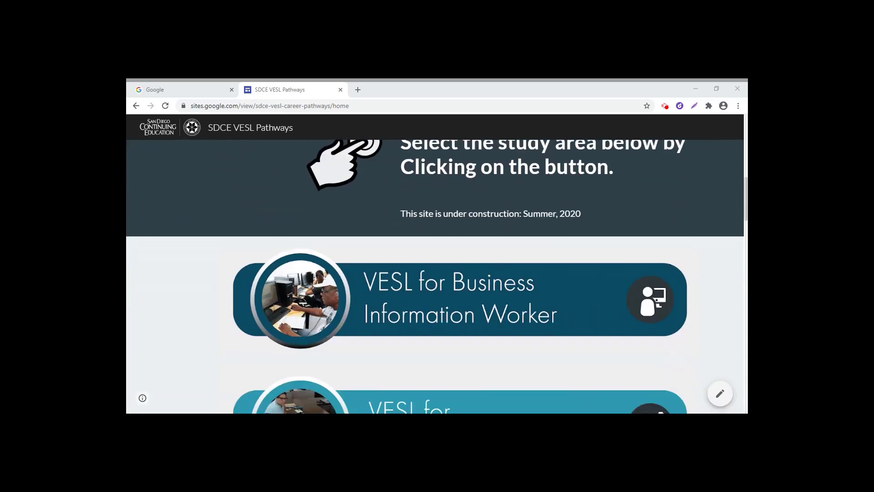
scroll(437, 273, down, 2)
scroll(437, 273, down, 3)
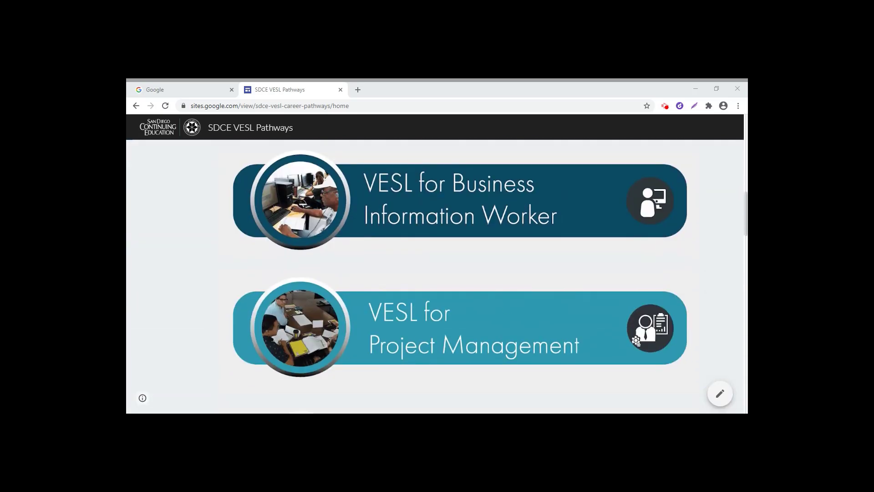
scroll(512, 280, down, 2)
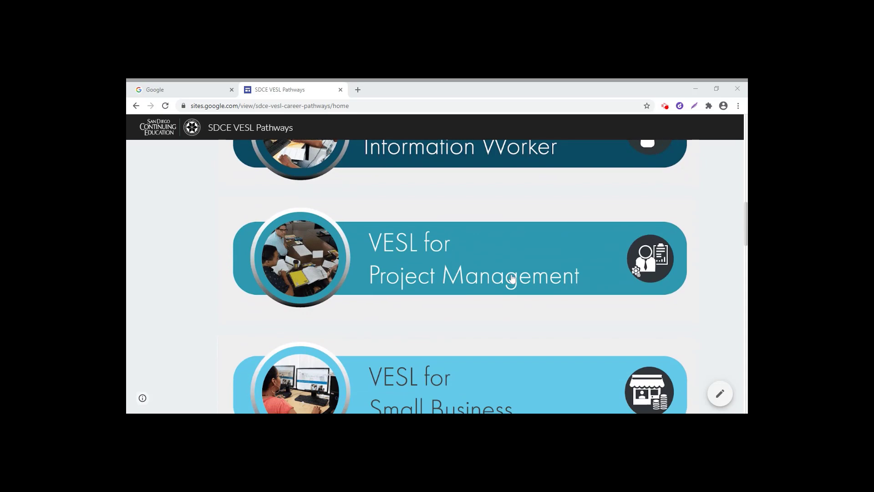
scroll(511, 279, down, 2)
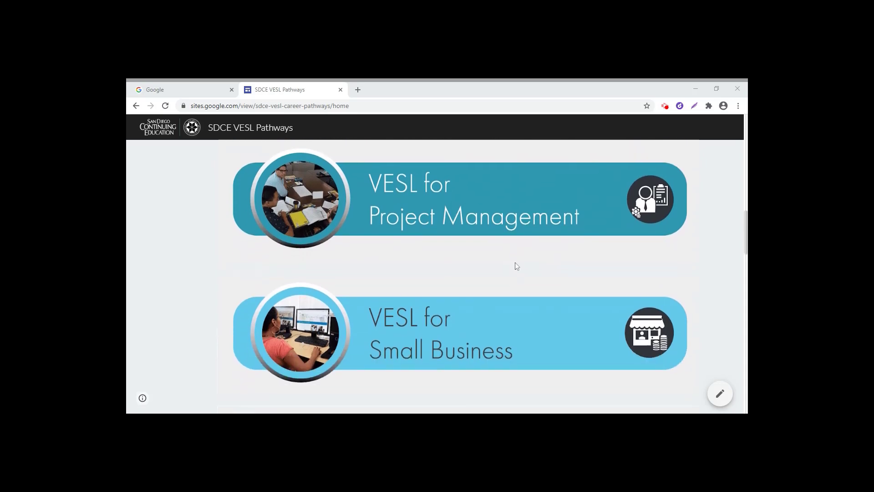
scroll(523, 248, down, 2)
scroll(523, 248, down, 2)
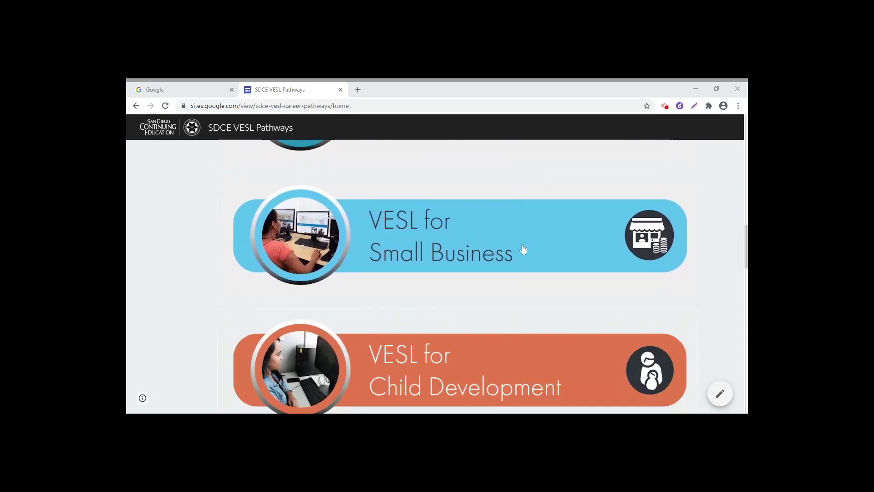
scroll(523, 249, down, 2)
scroll(523, 248, down, 2)
scroll(523, 249, down, 3)
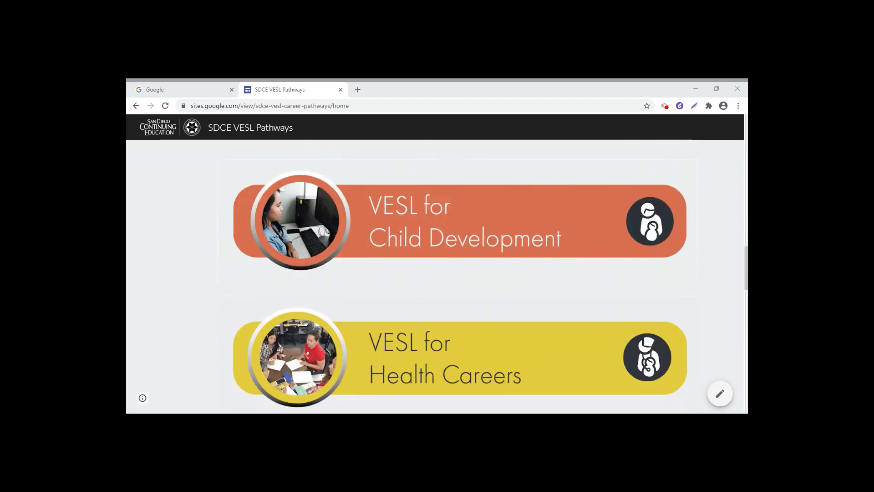
scroll(523, 249, down, 2)
scroll(523, 249, down, 2)
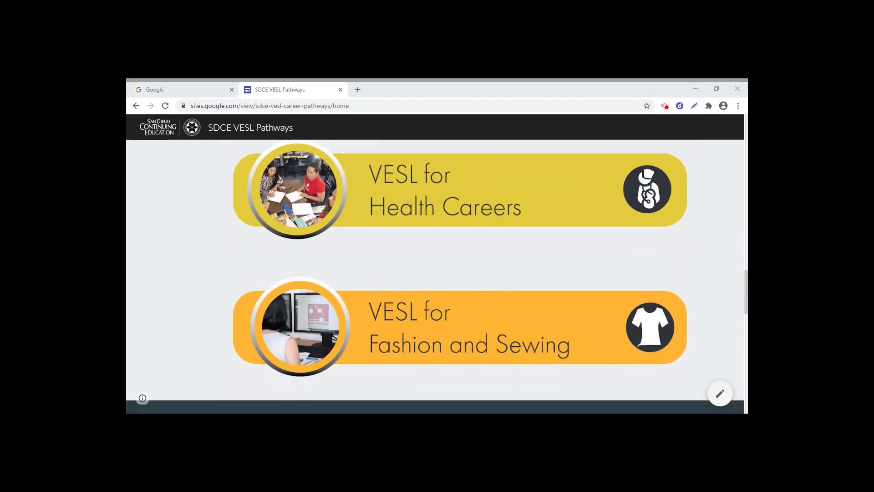
scroll(523, 248, down, 3)
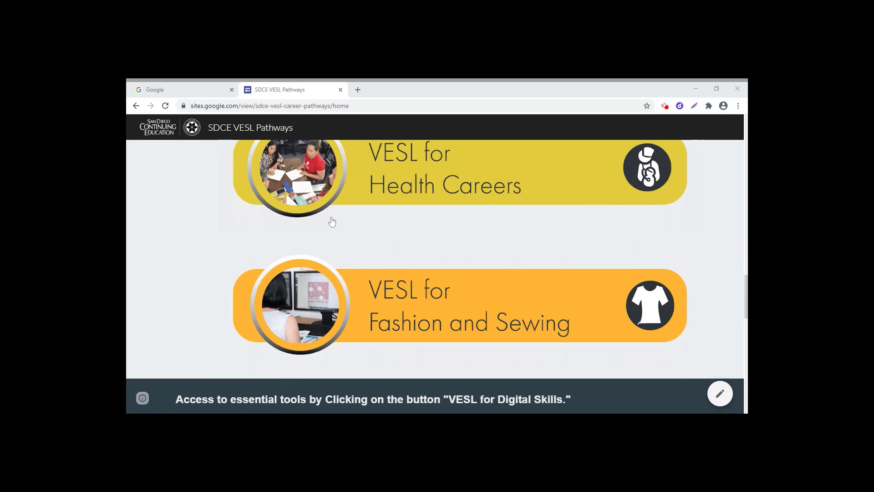
Step: Sign in to Google with the saved account and its password from the Google homepage
click(191, 87)
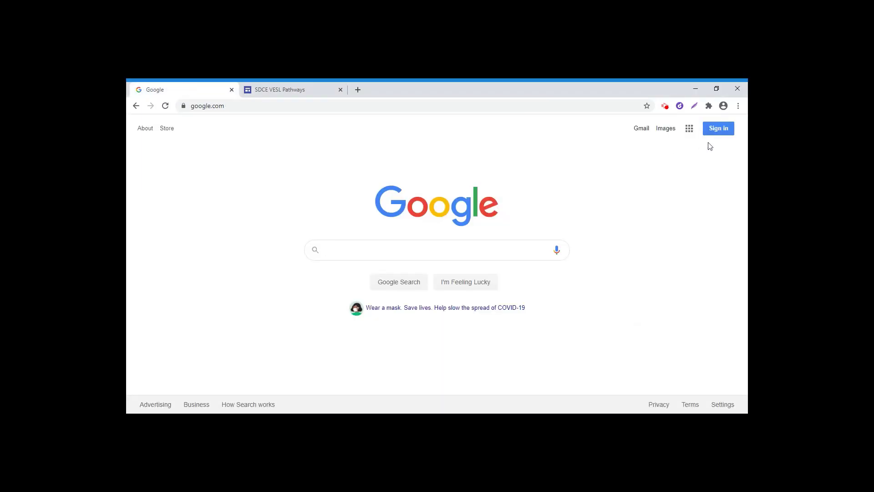
click(717, 129)
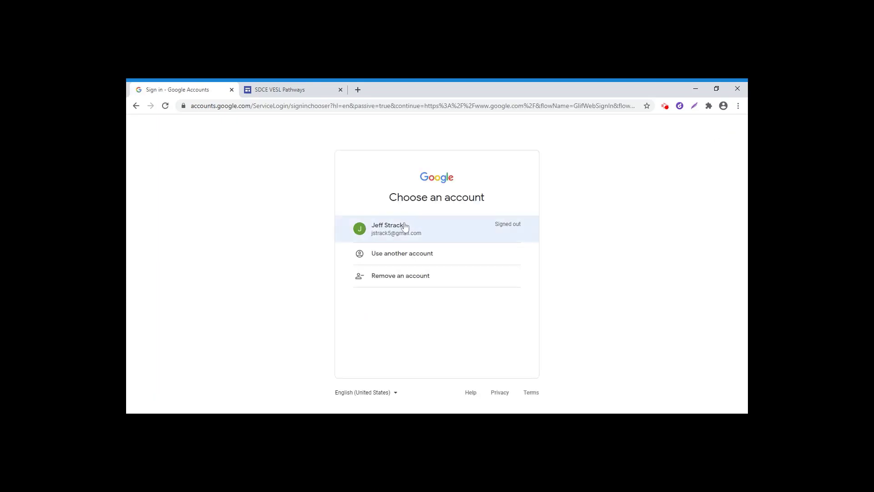
click(404, 229)
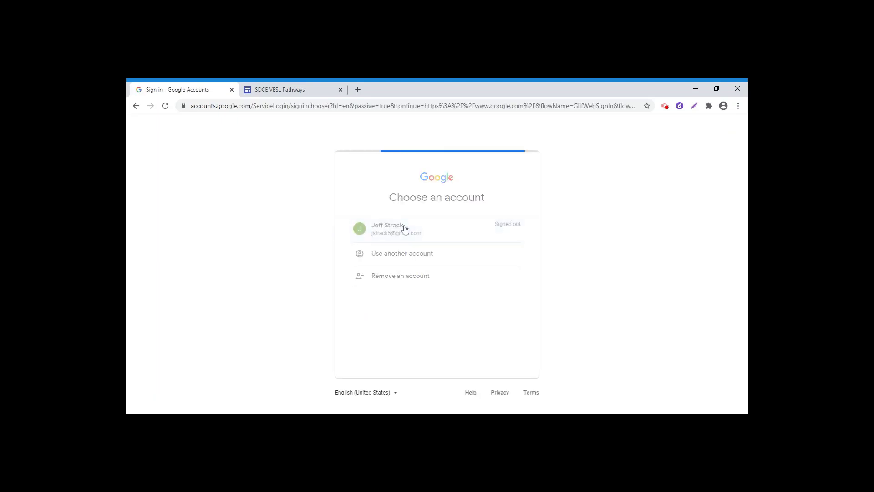
text(*********)
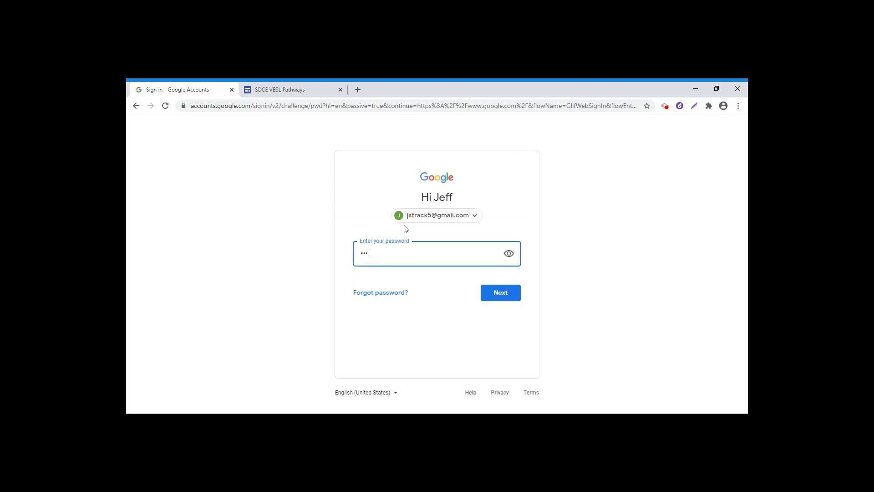
text(****)
click(489, 299)
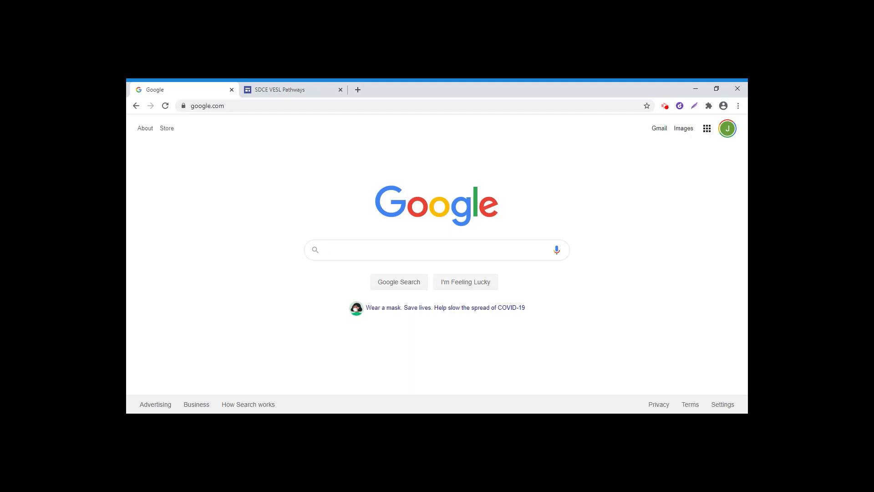
Step: Open Google Drive from the Google apps grid
click(708, 128)
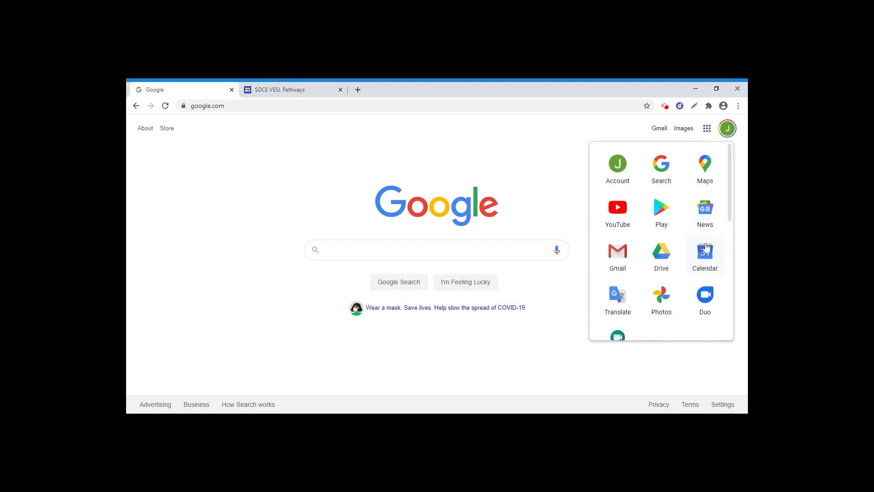
click(661, 252)
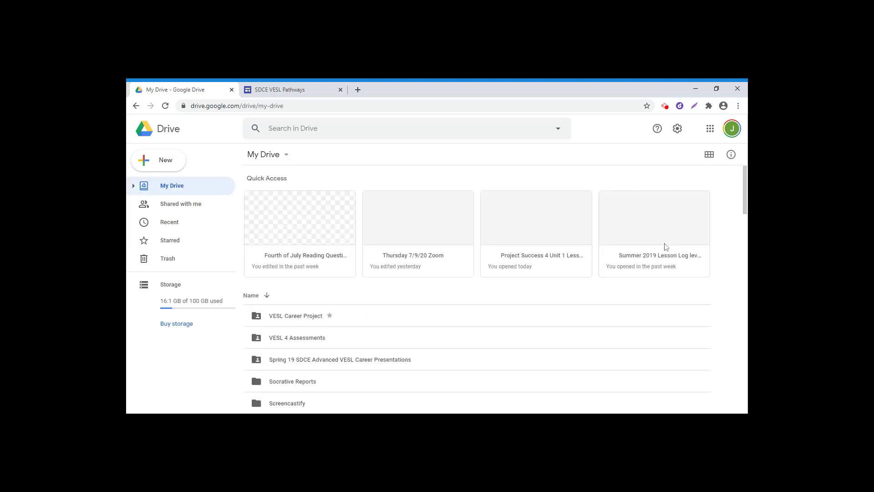
Step: Create a blank Google Slides presentation from Drive's New menu
click(168, 159)
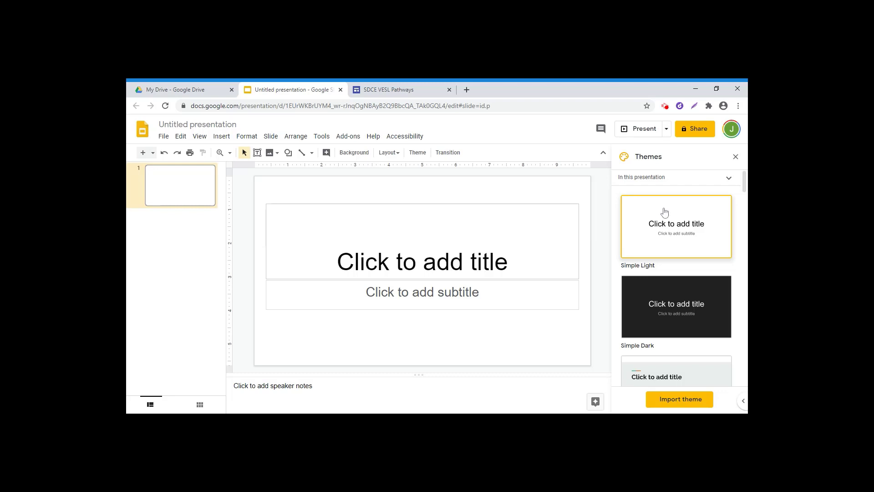
scroll(664, 212, down, 2)
scroll(665, 213, down, 2)
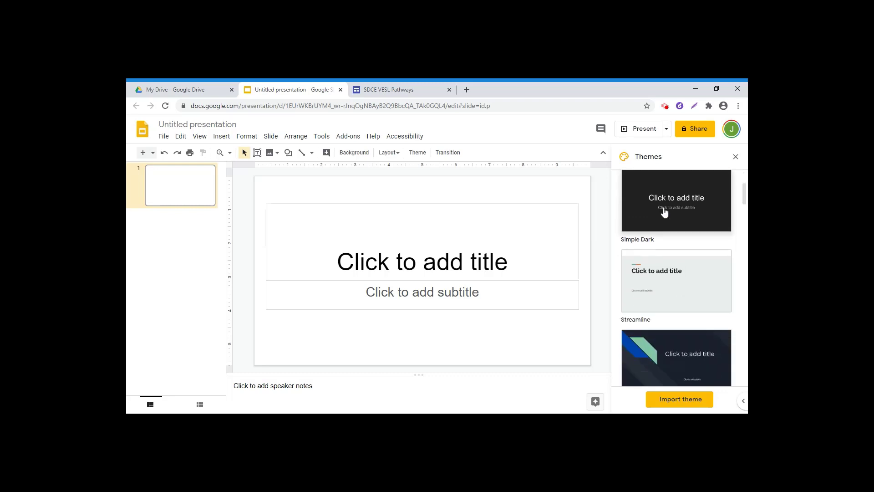
scroll(665, 213, down, 2)
scroll(664, 212, down, 1)
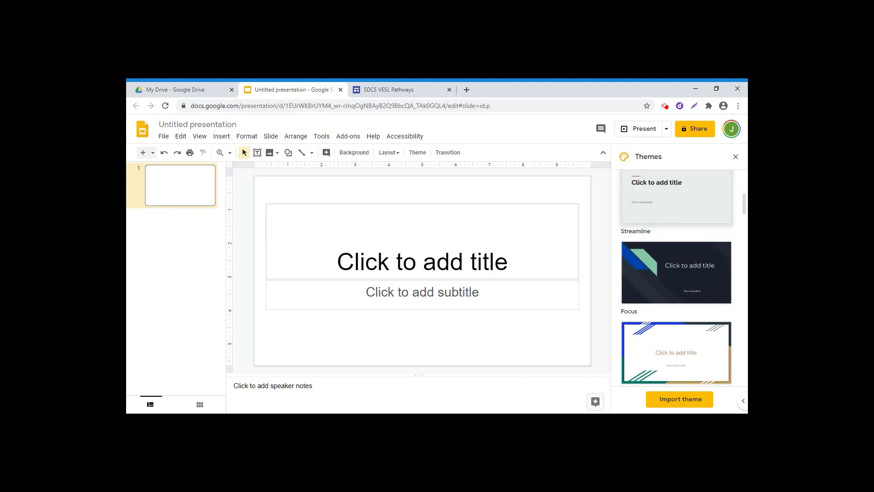
scroll(676, 273, down, 2)
scroll(677, 273, down, 1)
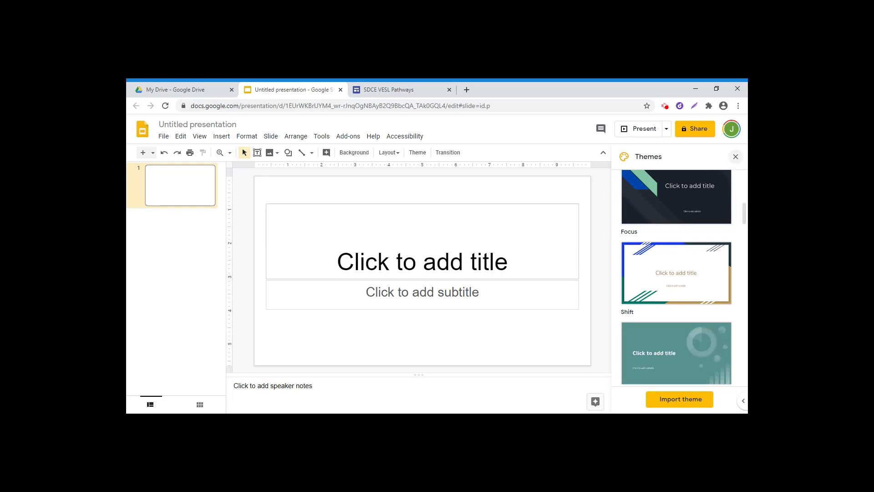
Step: Close the Themes panel without applying a theme and select the first slide's title placeholder
click(735, 156)
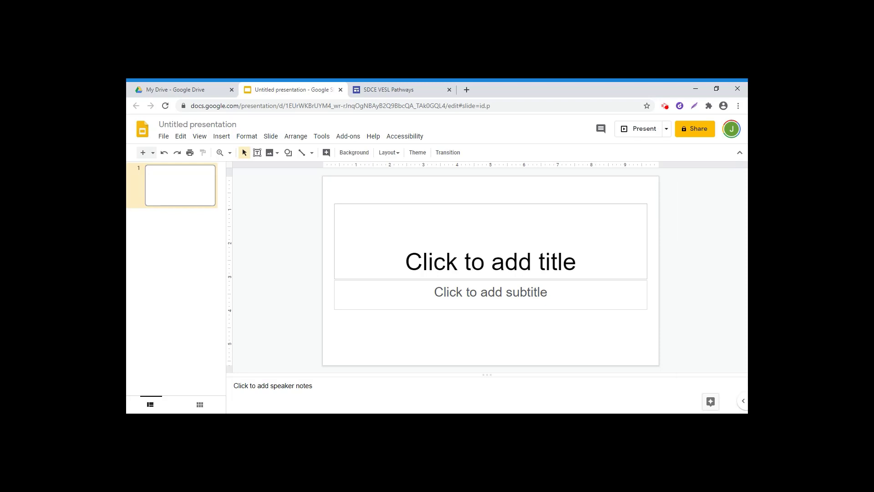
click(490, 261)
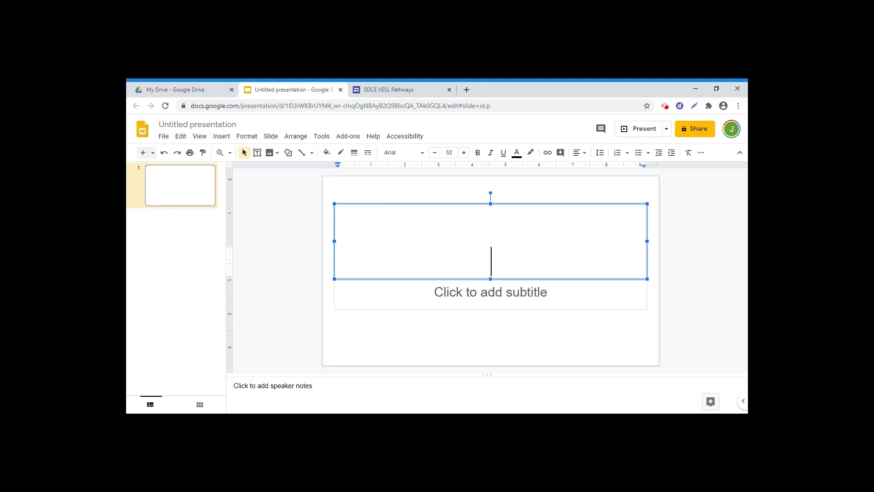
text(MY)
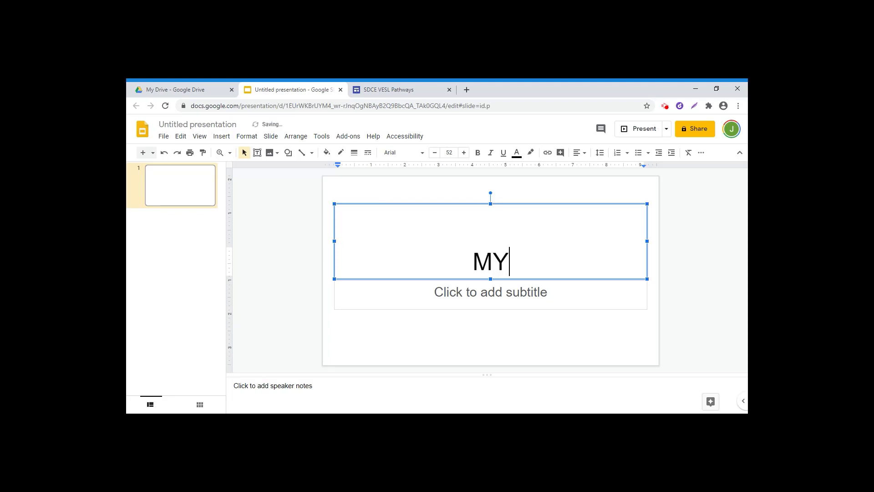
Step: Enter the title 'My Presentation', correcting its capitalisation
key(BackSpace)
key(BackSpace)
text(y Present)
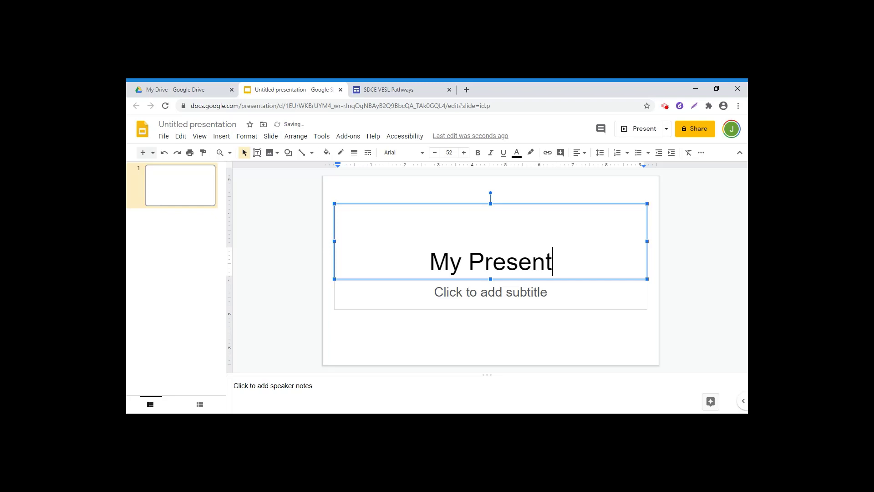
text(ation)
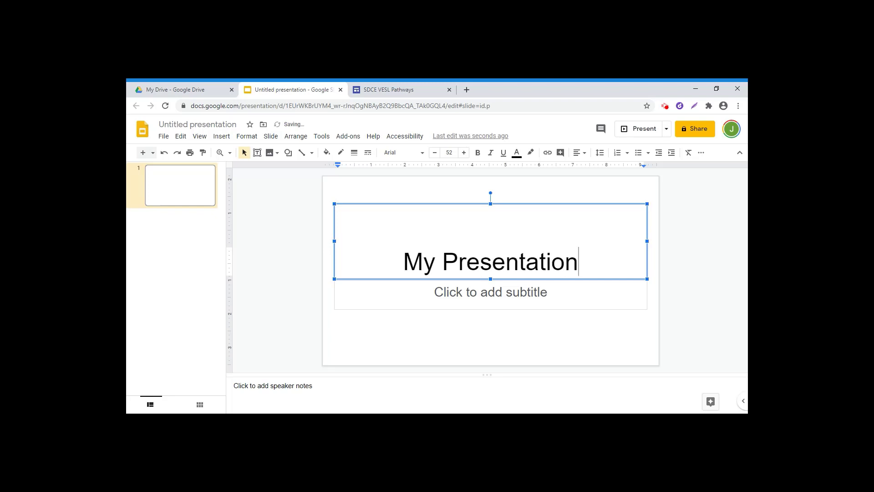
click(489, 204)
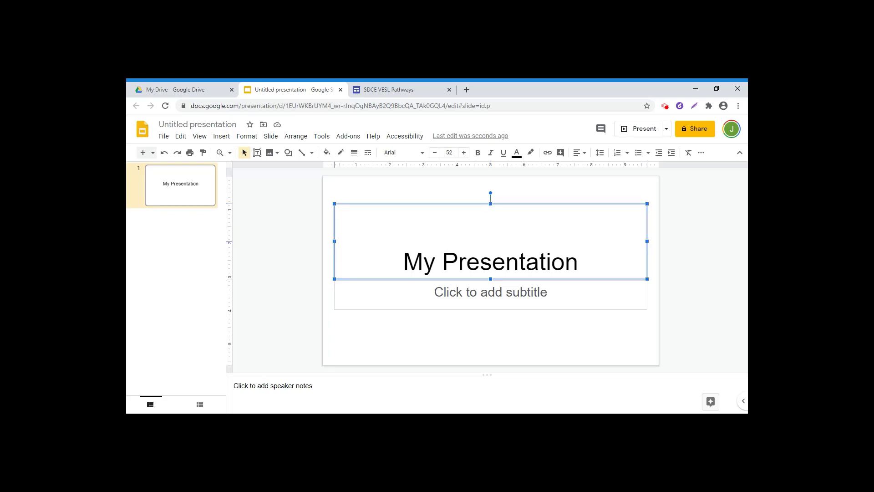
Step: Shrink the 'My Presentation' title box down to its text and nudge it into position
drag(489, 204, 491, 241)
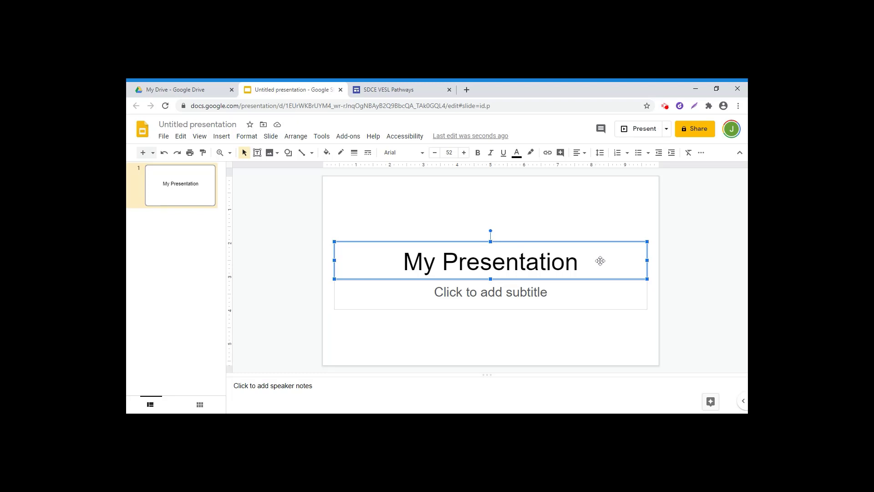
mouse_move(600, 262)
mouse_down()
mouse_move(596, 239)
mouse_move(601, 258)
mouse_up()
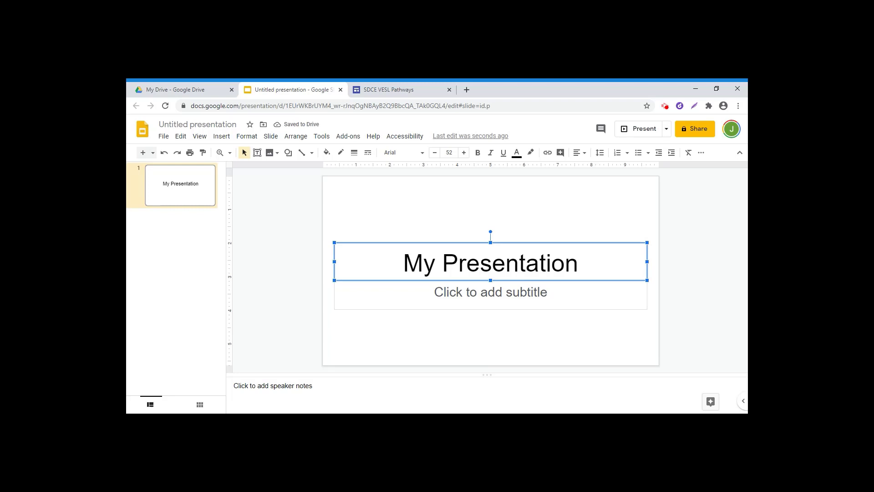
Step: Enter Name, Date and Class as three subtitle lines and enlarge the subtitle box to fit
click(490, 292)
text(N)
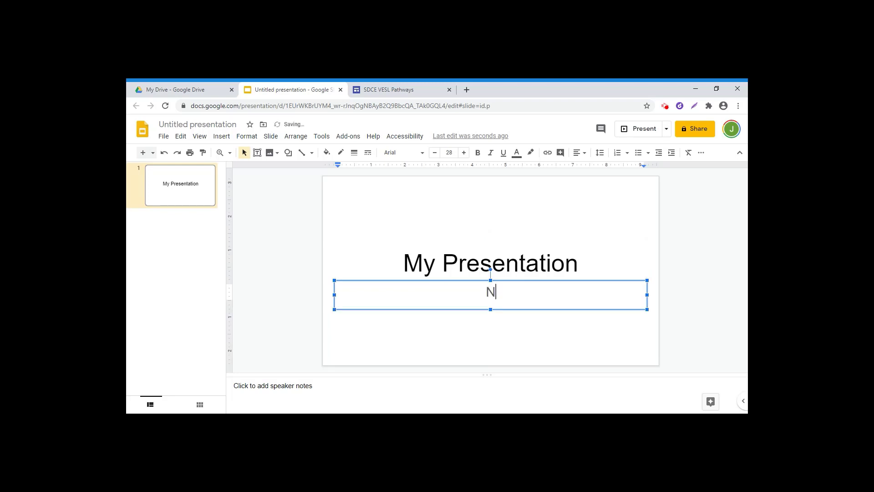
text(ame )
text(Date)
key(Return)
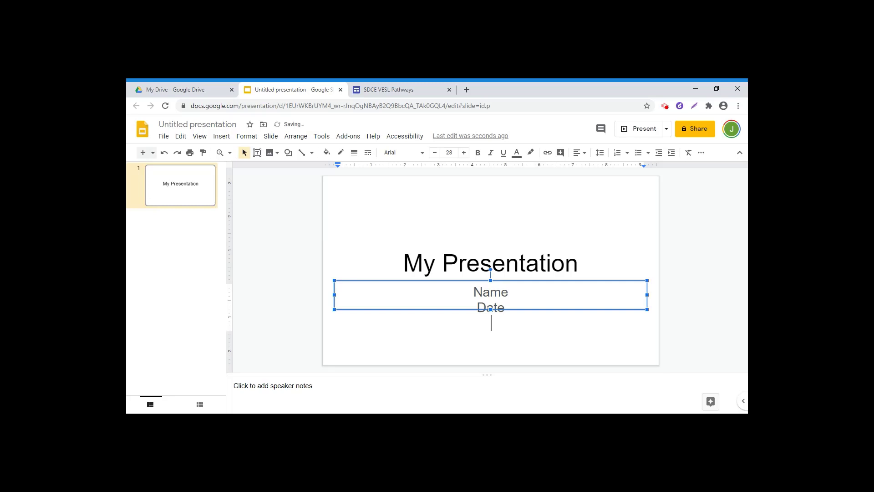
text(Class)
double_click(491, 308)
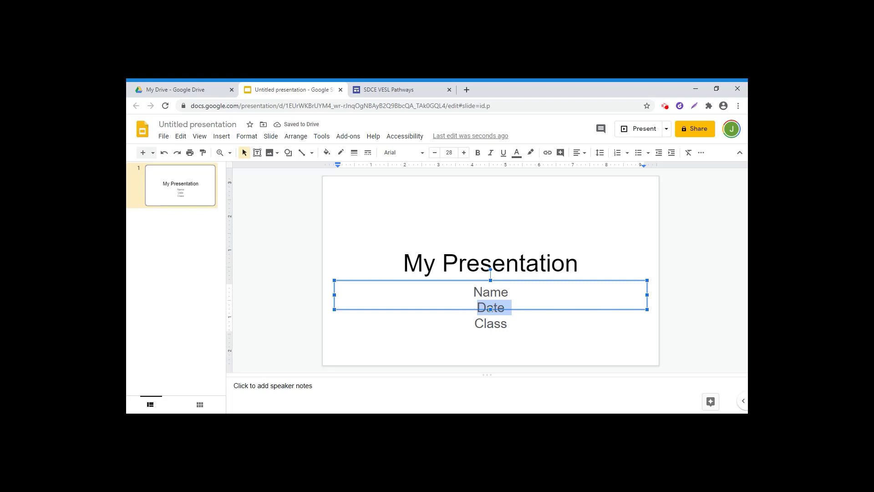
click(491, 309)
drag(490, 309, 494, 334)
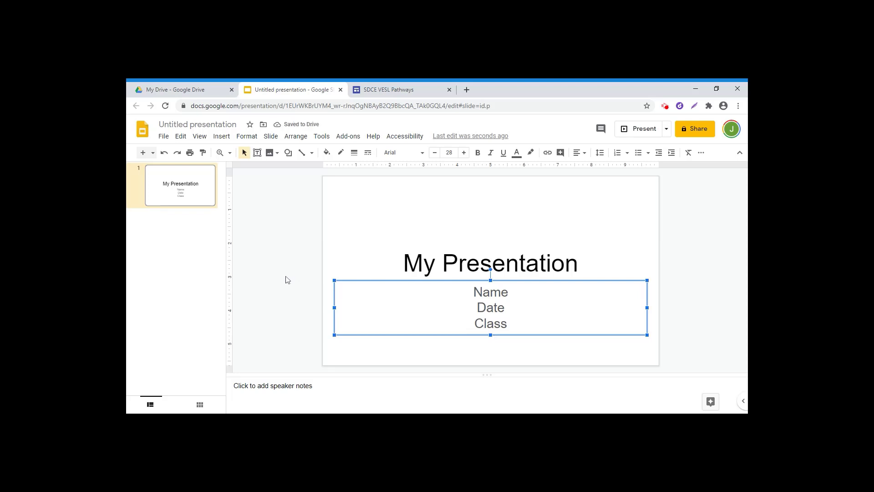
Step: Add a title-and-body slide, then a 'Section title and description' slide, after the title slide
click(143, 153)
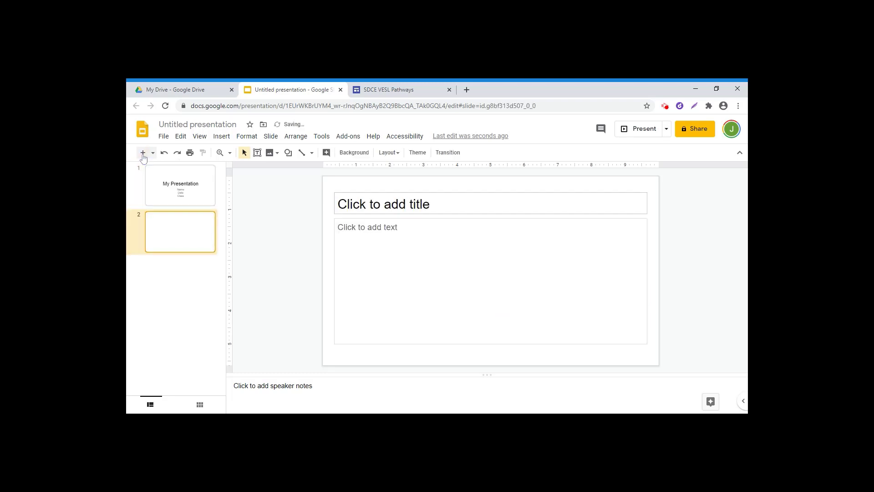
click(271, 136)
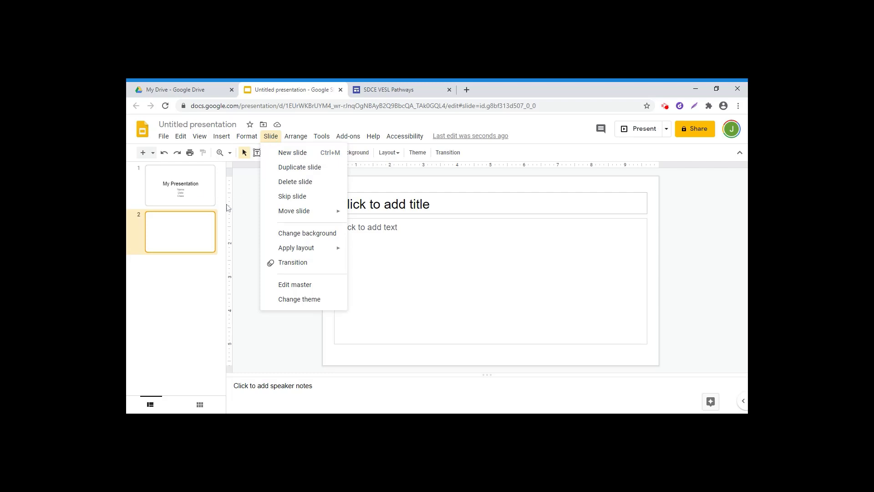
click(153, 154)
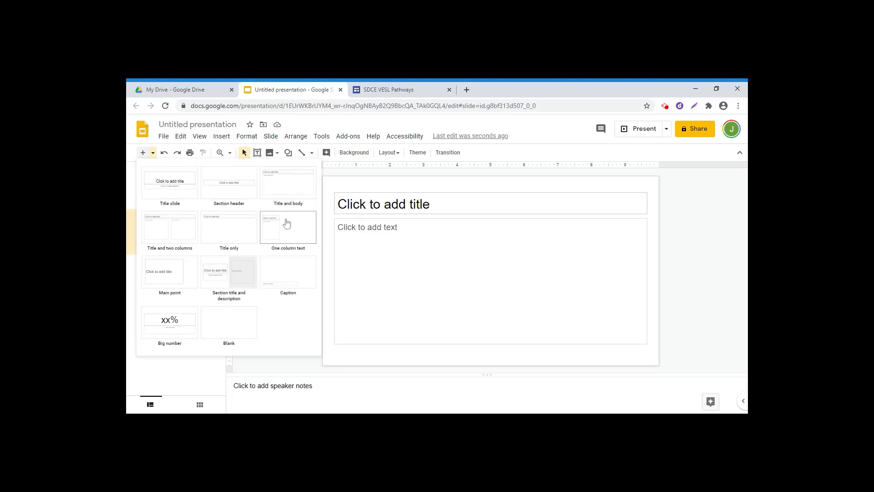
click(238, 268)
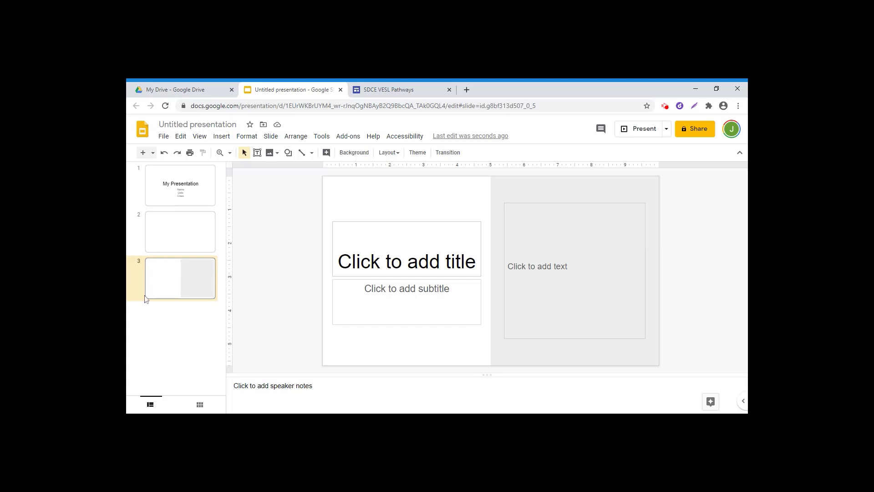
Step: Review the slide thumbnails, then undo the 'Section title and description' slide, keeping two slides
click(169, 239)
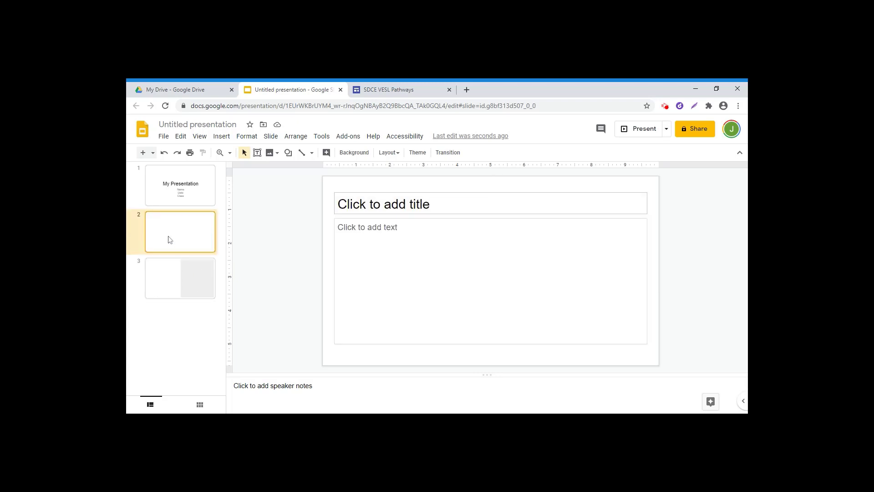
click(169, 199)
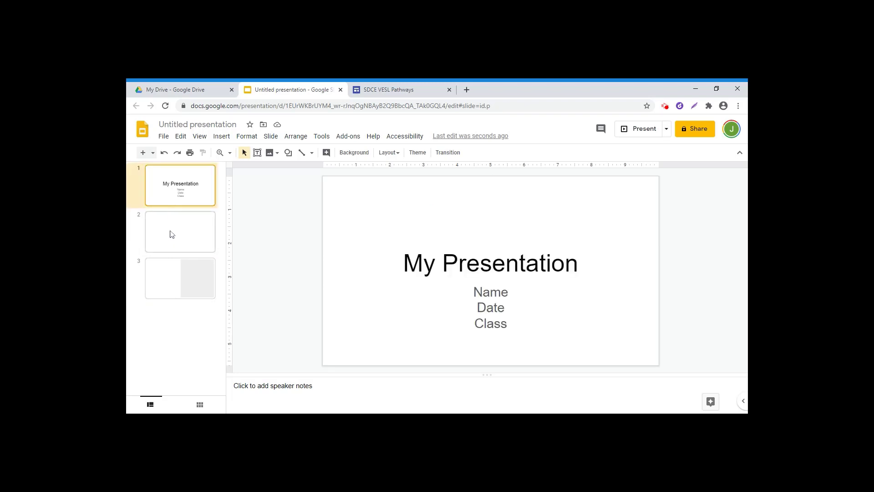
click(172, 234)
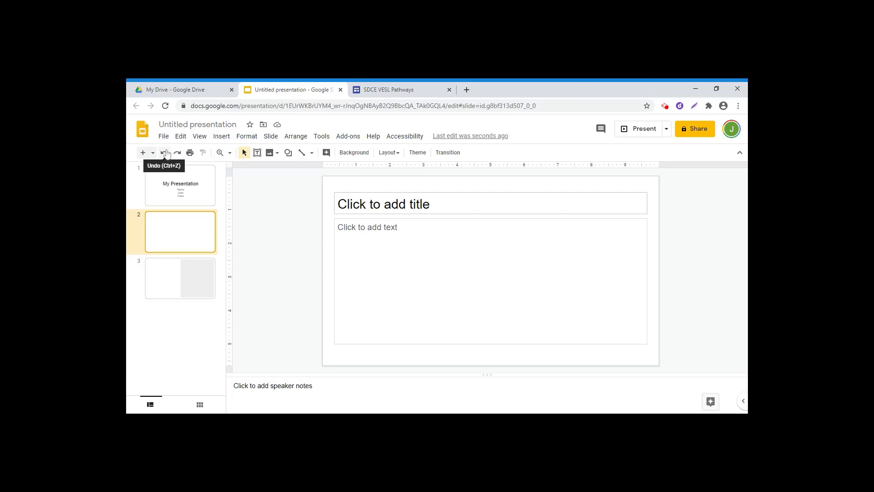
click(166, 153)
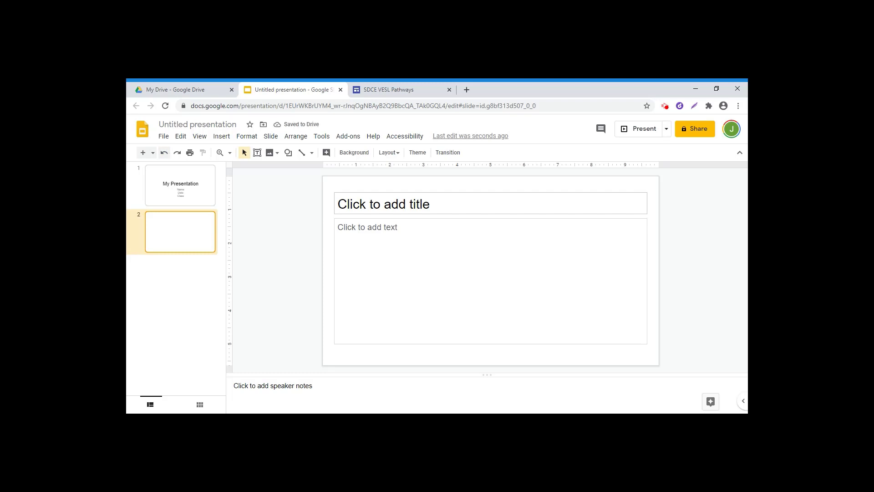
click(177, 153)
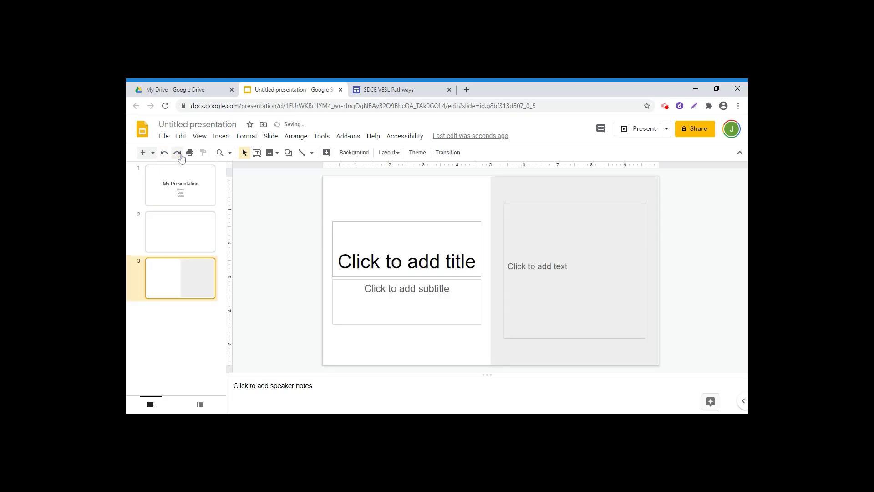
click(165, 153)
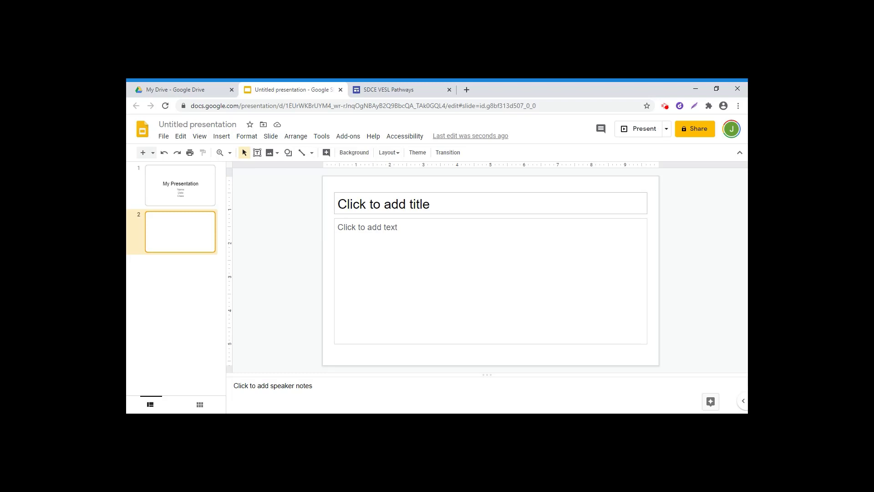
click(478, 203)
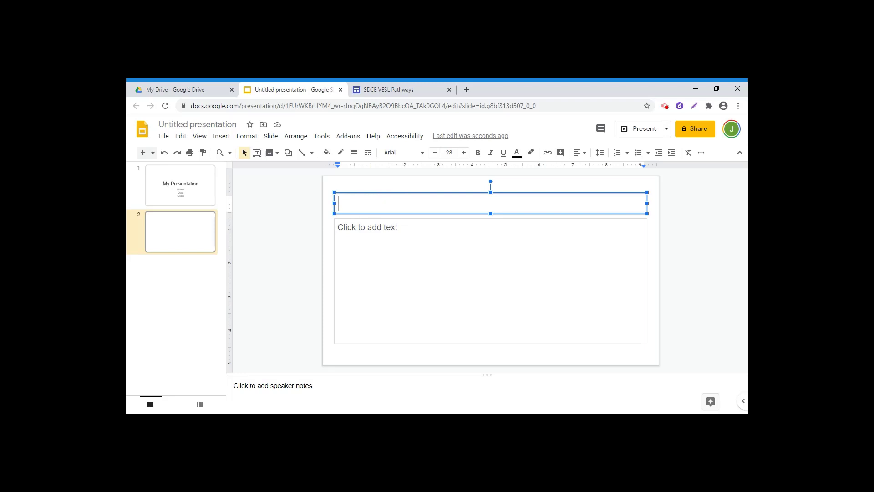
click(479, 274)
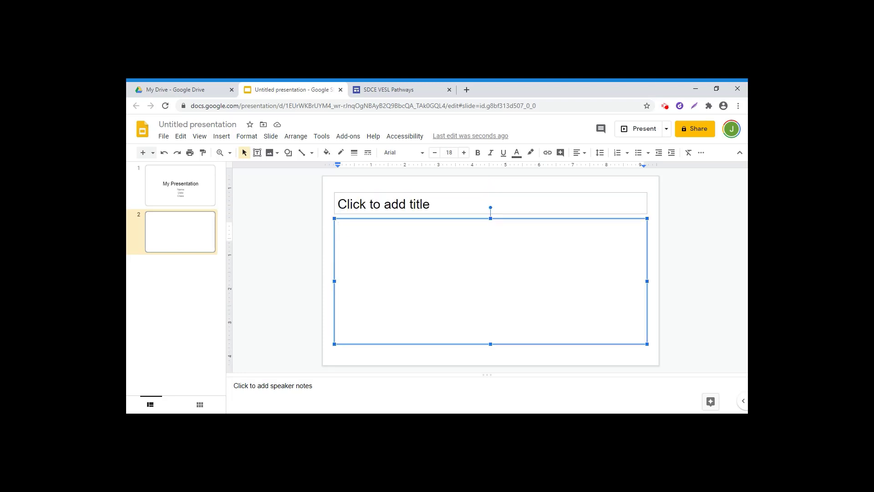